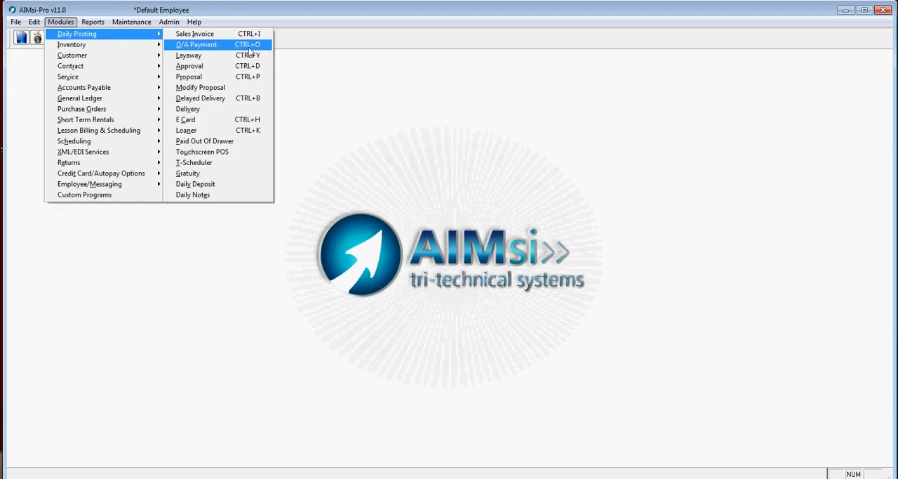
Start an O/A Payment and sort the customer list by account number, phone and name, ending with last name
{"action": "left_click", "coordinate": [262, 47]}
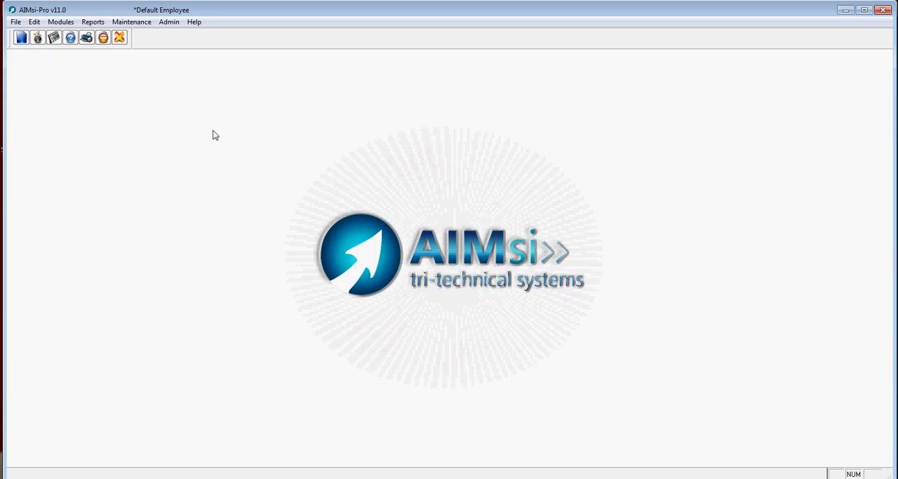
{"action": "left_click_drag", "start_coordinate": [377, 141], "coordinate": [379, 93]}
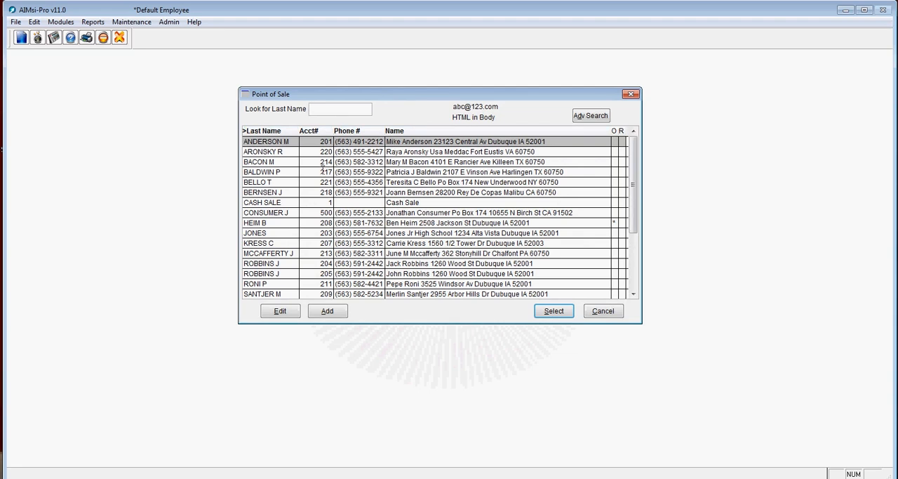
{"action": "left_click", "coordinate": [318, 133]}
{"action": "left_click", "coordinate": [353, 133]}
{"action": "left_click", "coordinate": [396, 134]}
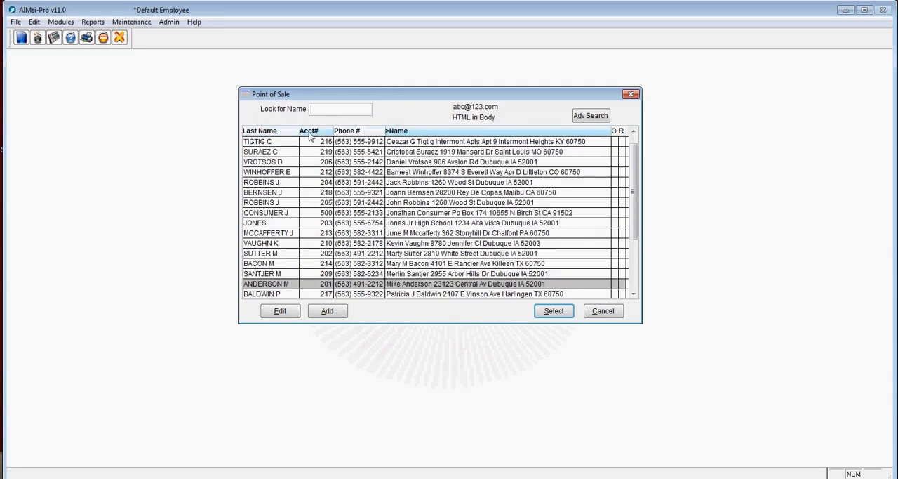
{"action": "left_click", "coordinate": [307, 133]}
{"action": "left_click", "coordinate": [286, 133]}
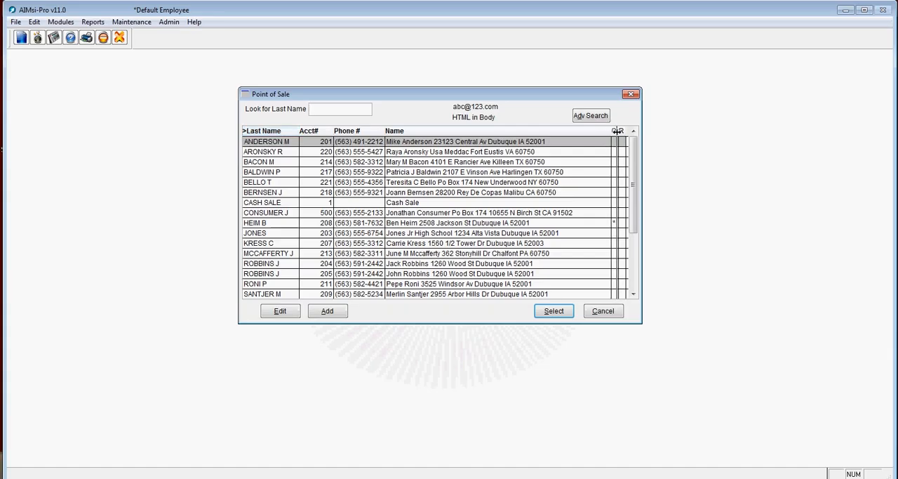
Adjust the width of the O column in the customer list
{"action": "left_click_drag", "start_coordinate": [610, 132], "coordinate": [611, 131]}
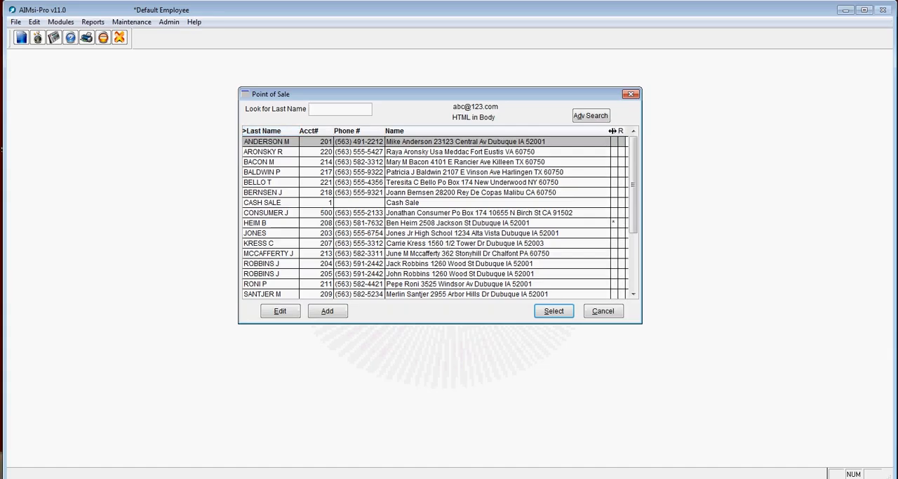
{"action": "left_click_drag", "start_coordinate": [617, 130], "coordinate": [618, 130]}
{"action": "left_click_drag", "start_coordinate": [618, 130], "coordinate": [617, 130]}
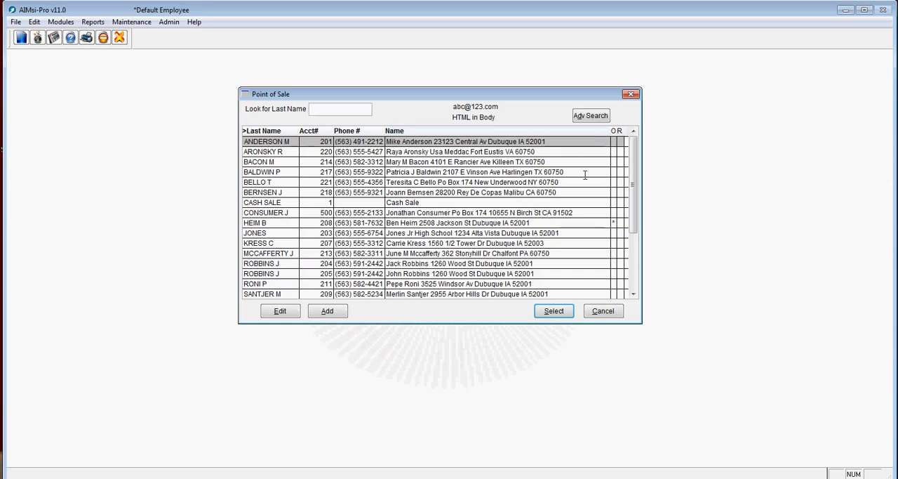
Look up by last name the customer marked in the O column, select the account and open its customer payments
{"action": "left_click", "coordinate": [356, 110]}
{"action": "type", "text": "he"}
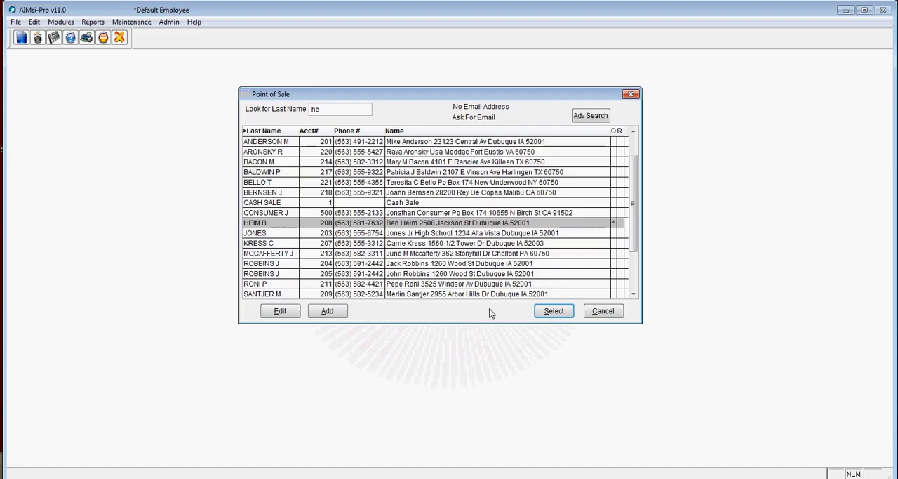
{"action": "left_click", "coordinate": [549, 311]}
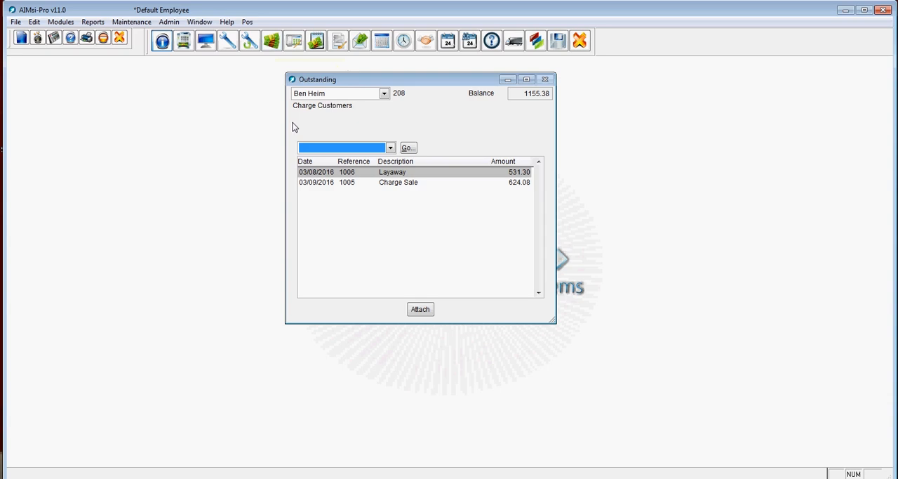
{"action": "key", "text": "ctrl+o"}
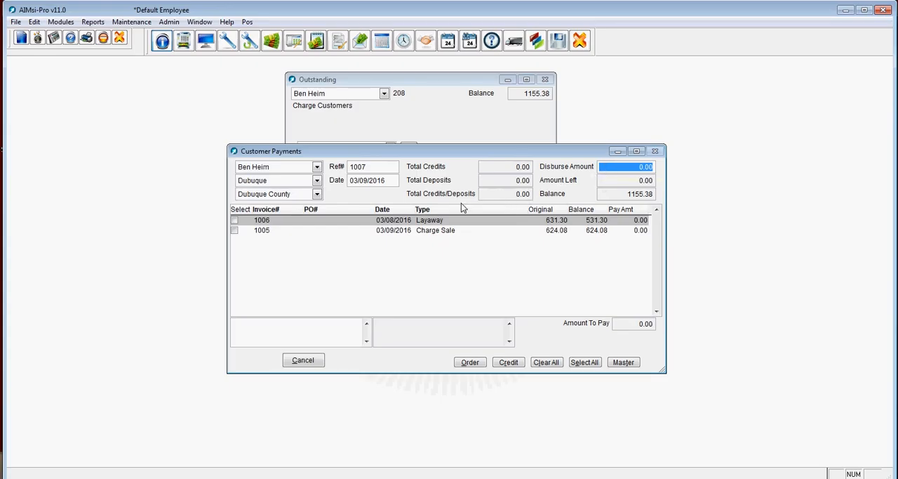
{"action": "left_click", "coordinate": [236, 232]}
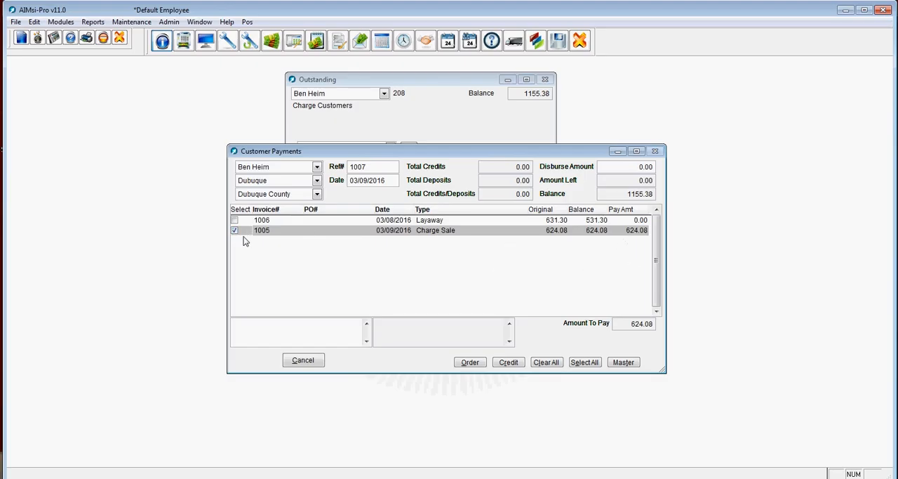
{"action": "left_click", "coordinate": [635, 167]}
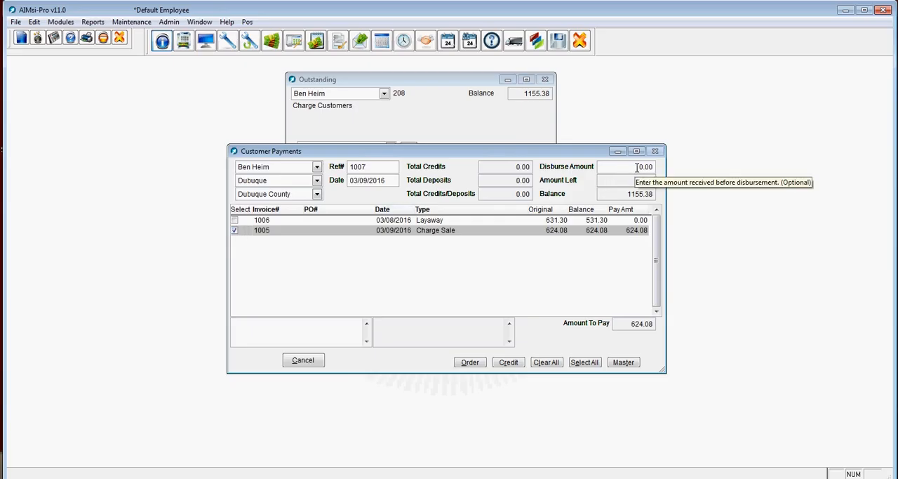
{"action": "type", "text": "100"}
{"action": "key", "text": "Tab"}
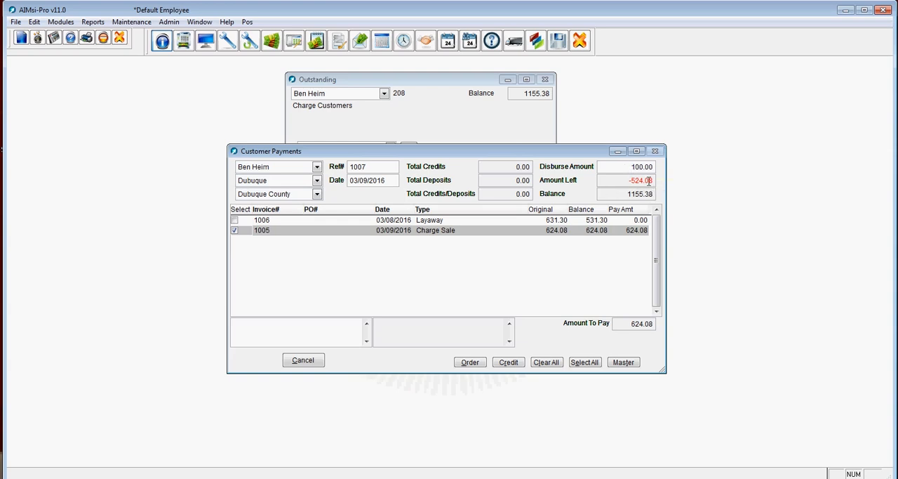
{"action": "double_click", "coordinate": [629, 167]}
{"action": "key", "text": "BackSpace"}
{"action": "left_click", "coordinate": [236, 231]}
{"action": "left_click", "coordinate": [235, 230]}
Set the disburse amount to 100.00 and mark the 03/08/2016 layaway for payment
{"action": "left_click", "coordinate": [615, 167]}
{"action": "double_click", "coordinate": [615, 167]}
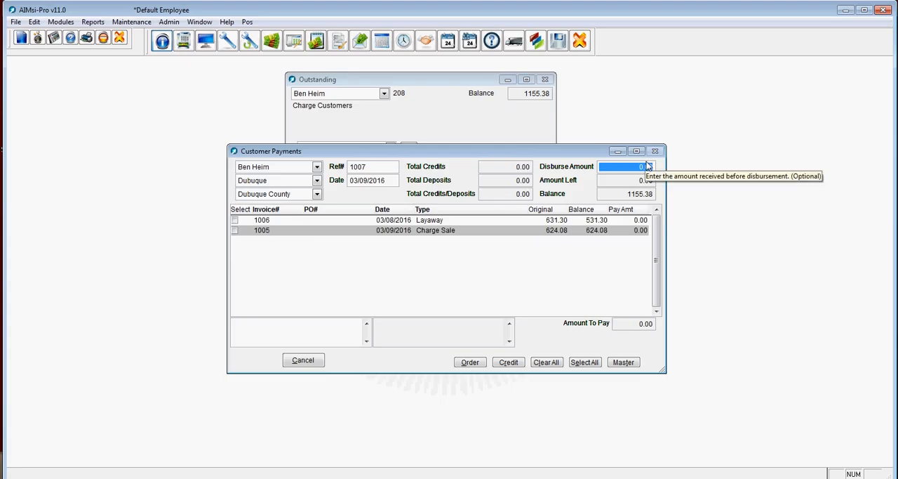
{"action": "type", "text": "100"}
{"action": "key", "text": "Tab"}
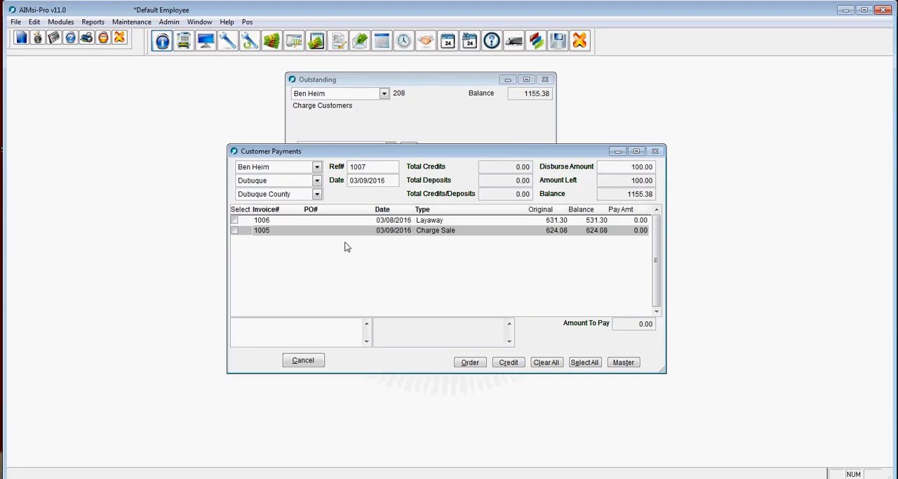
{"action": "left_click", "coordinate": [236, 219]}
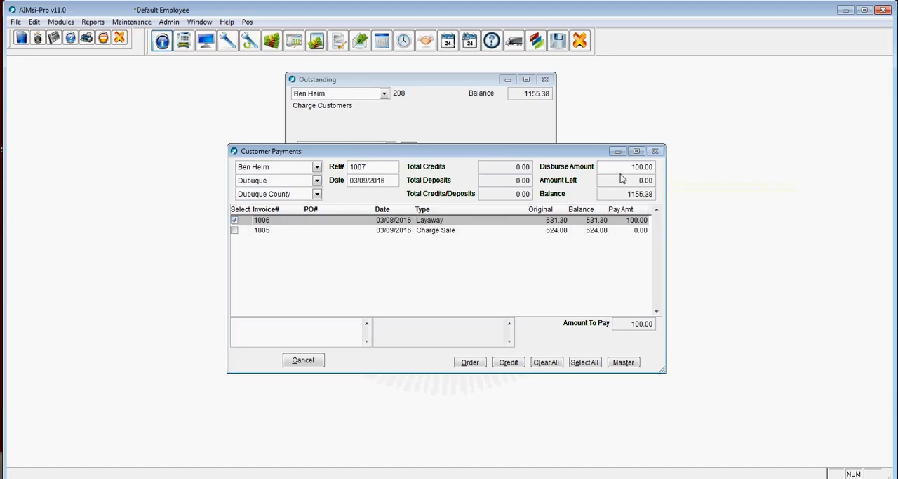
Set the layaway's pay amount to 50.00 and apply the remaining amount to the 03/09/2016 charge sale
{"action": "left_click", "coordinate": [619, 220]}
{"action": "type", "text": "50"}
{"action": "key", "text": "Return"}
{"action": "left_click_drag", "start_coordinate": [634, 181], "coordinate": [659, 181]}
{"action": "left_click", "coordinate": [235, 230]}
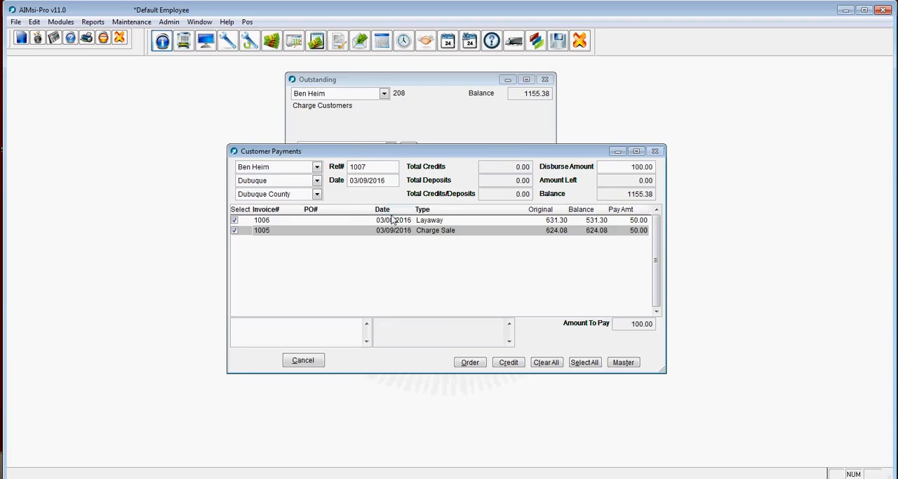
Save the transaction and enter its payment as $50 cash plus a $50 check with payment reference 2525
{"action": "left_click", "coordinate": [558, 42]}
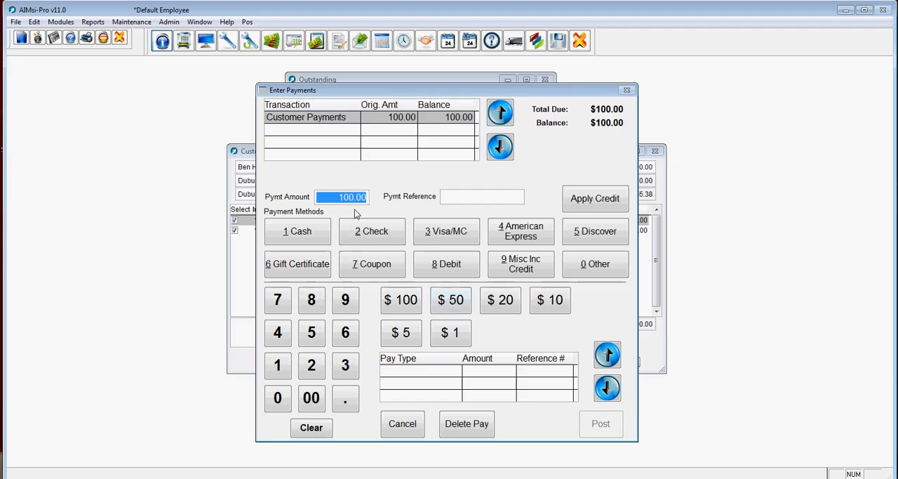
{"action": "left_click", "coordinate": [453, 310]}
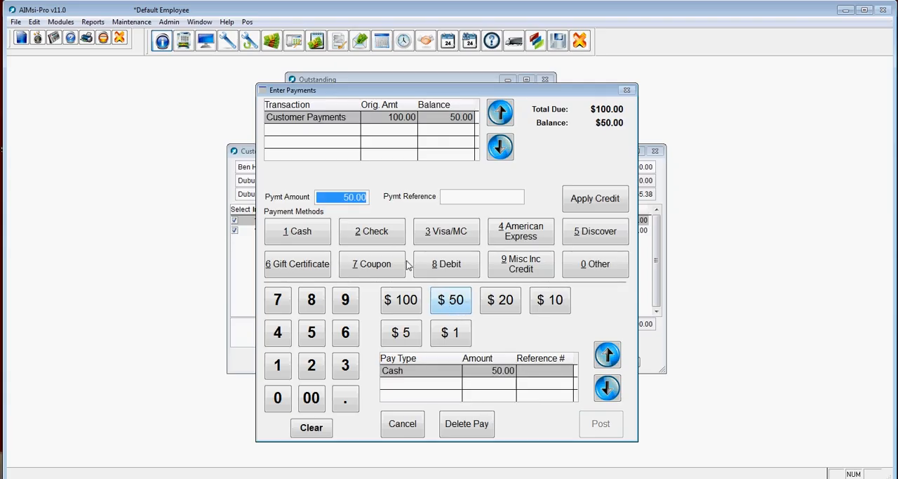
{"action": "left_click", "coordinate": [384, 235]}
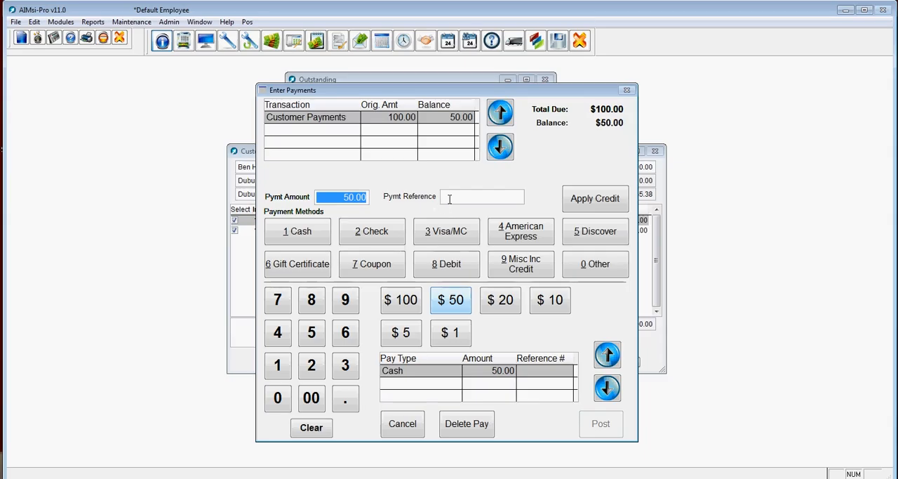
{"action": "left_click", "coordinate": [448, 198]}
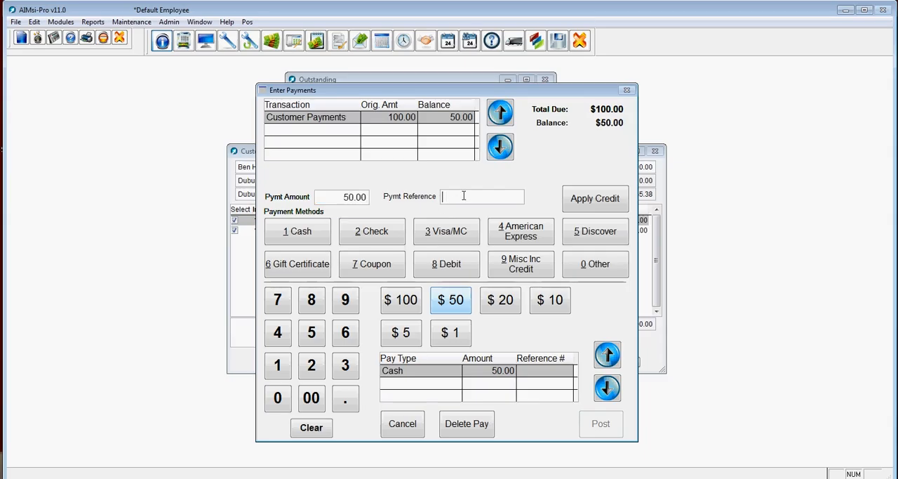
{"action": "type", "text": "2525"}
{"action": "left_click", "coordinate": [387, 234]}
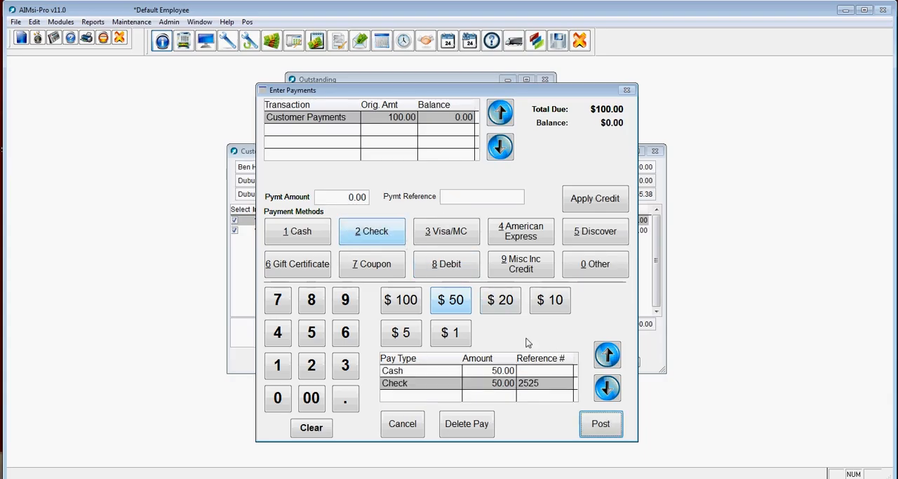
{"action": "left_click", "coordinate": [342, 197]}
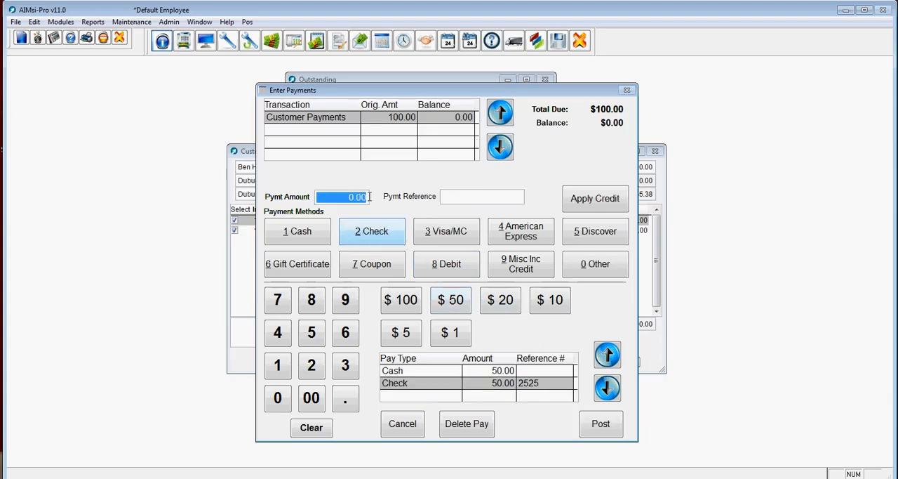
Post the payment with Screen as the output destination and review the receipt down to its payment totals
{"action": "left_click", "coordinate": [593, 426]}
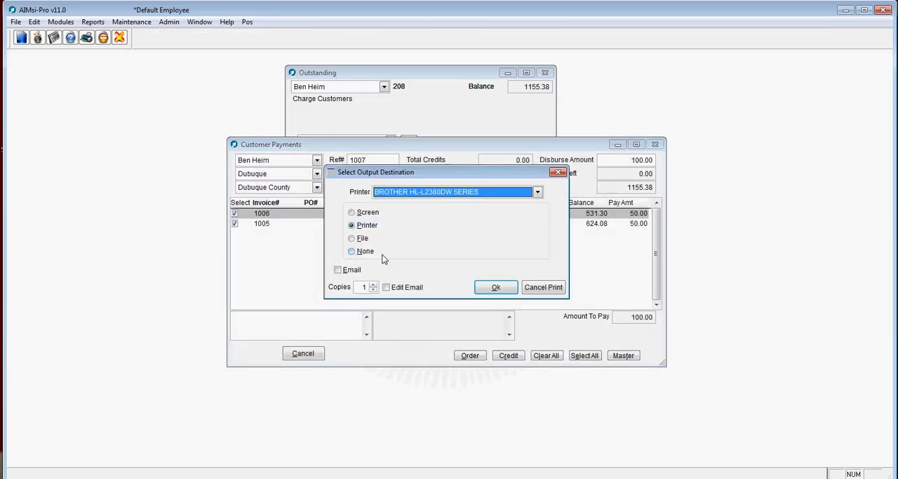
{"action": "left_click", "coordinate": [368, 212]}
{"action": "left_click", "coordinate": [498, 287]}
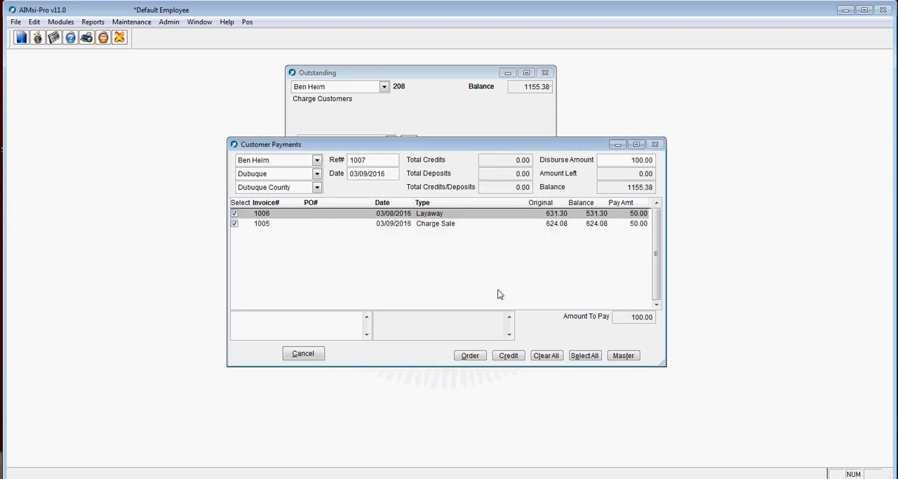
{"action": "scroll", "coordinate": [386, 287], "scroll_direction": "down", "scroll_amount": 1}
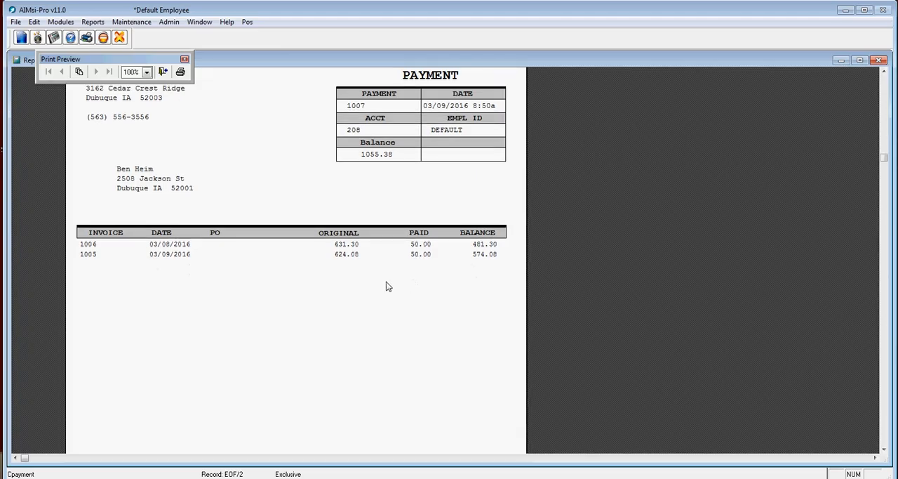
{"action": "scroll", "coordinate": [174, 260], "scroll_direction": "down", "scroll_amount": 2}
{"action": "scroll", "coordinate": [188, 255], "scroll_direction": "down", "scroll_amount": 2}
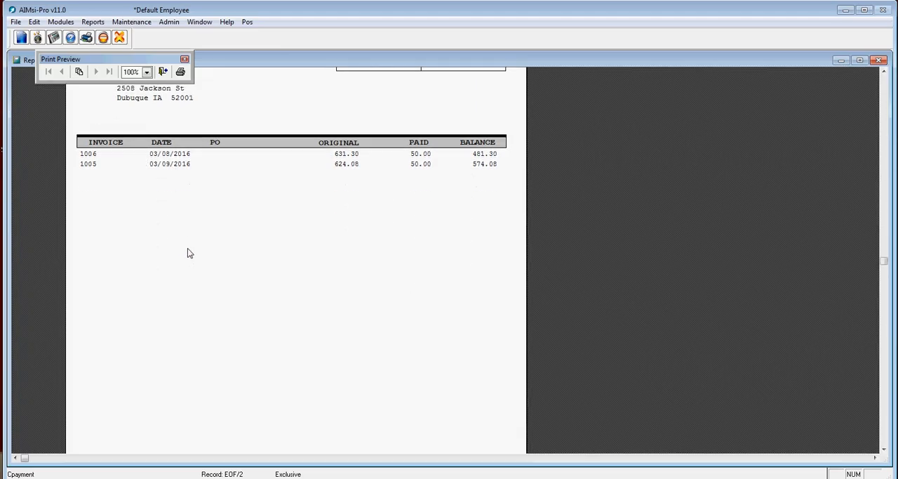
{"action": "scroll", "coordinate": [427, 152], "scroll_direction": "down", "scroll_amount": 3}
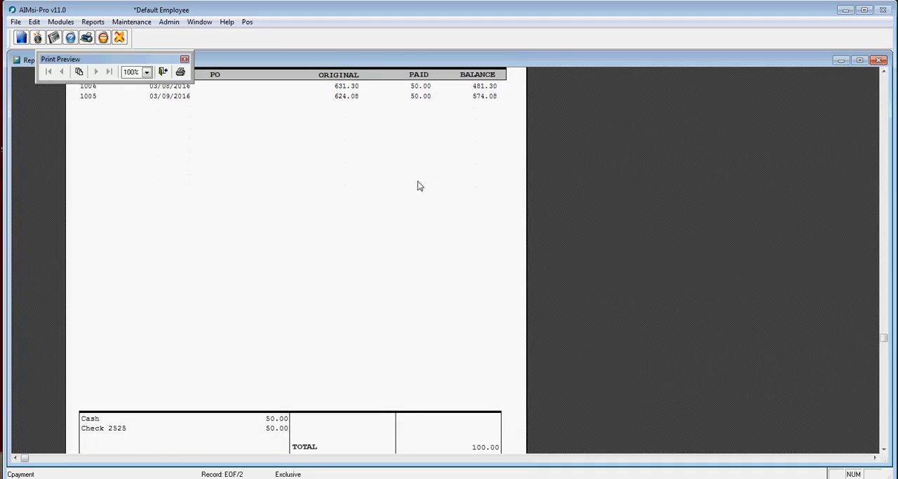